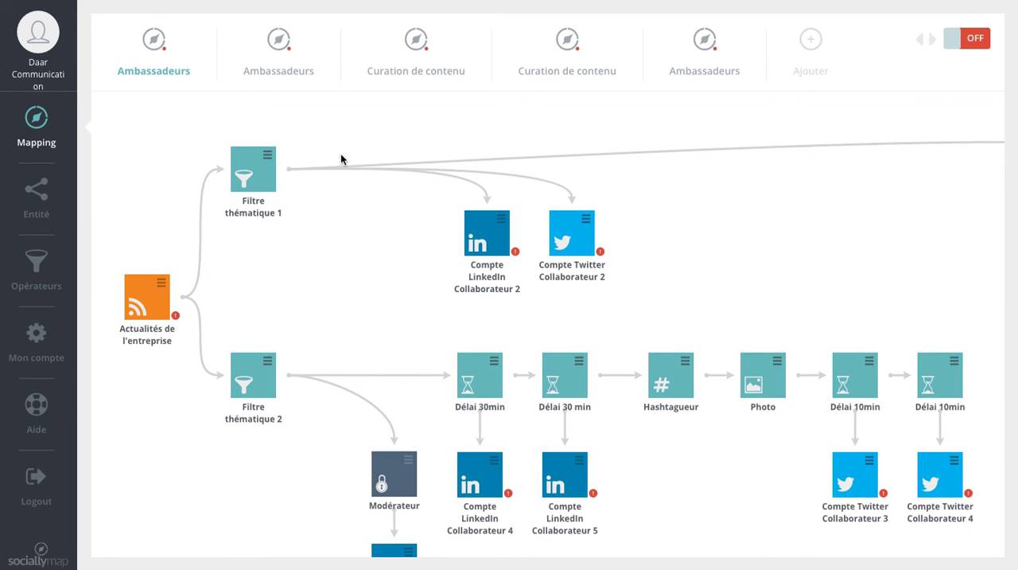
# Review the entity types available for the mapping, such as RSS feeds and social network accounts
pyautogui.click(18, 189)
pyautogui.click(40, 203)
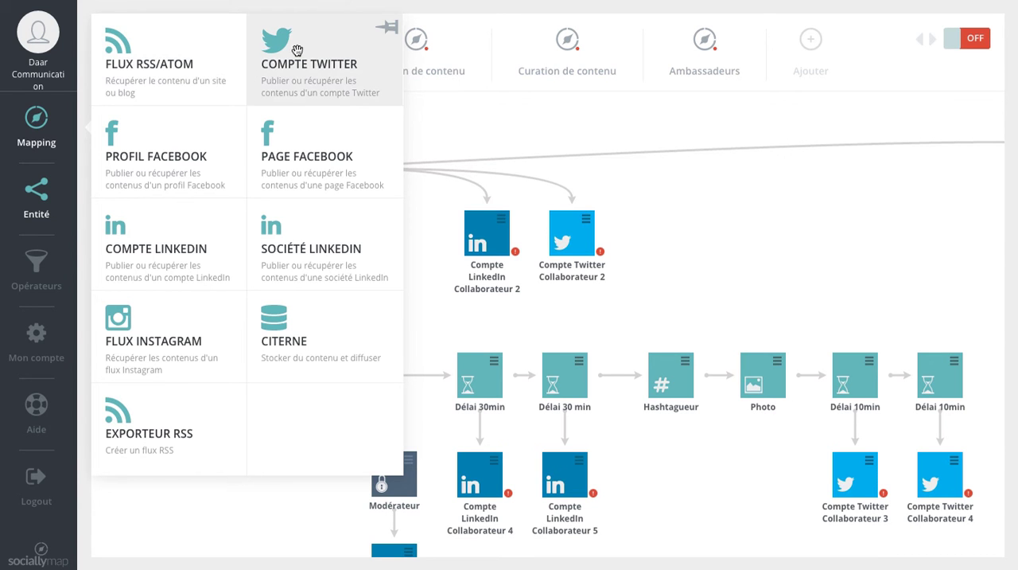
pyautogui.click(387, 27)
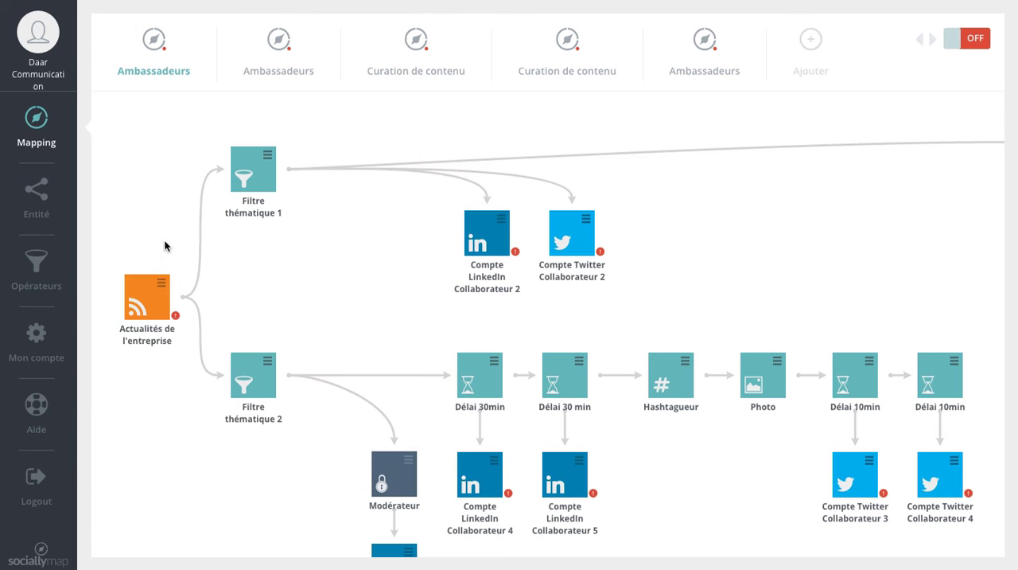
# Delete the Actualités de l'entreprise RSS widget from the Ambassadeurs mapping and confirm the deletion
pyautogui.click(165, 282)
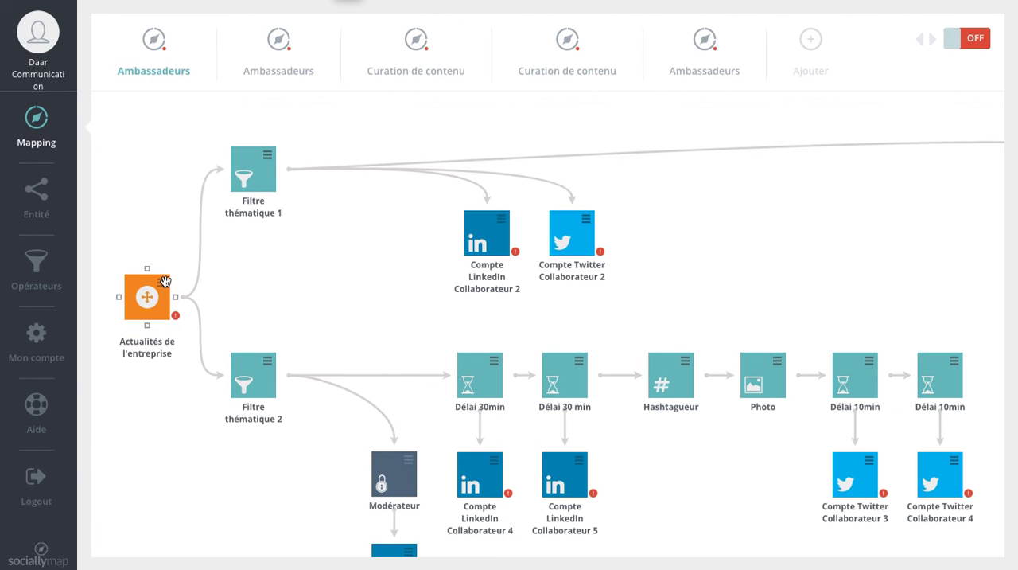
pyautogui.click(161, 286)
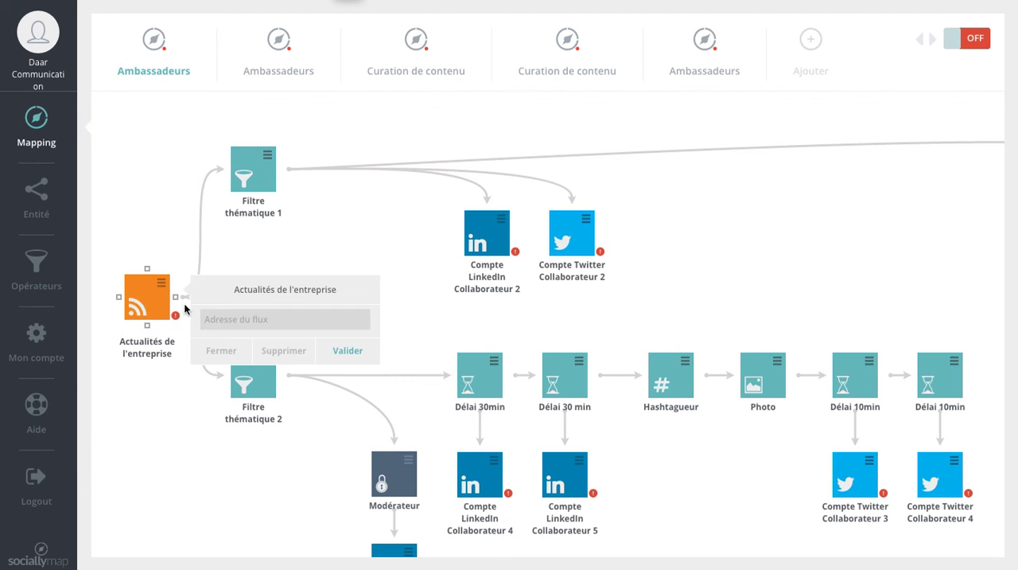
pyautogui.click(227, 316)
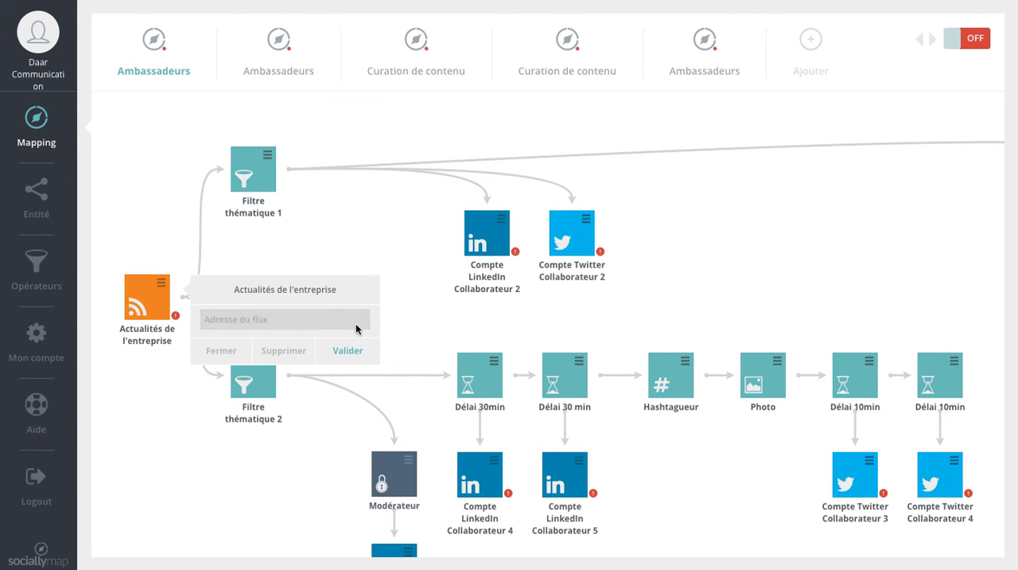
pyautogui.click(284, 350)
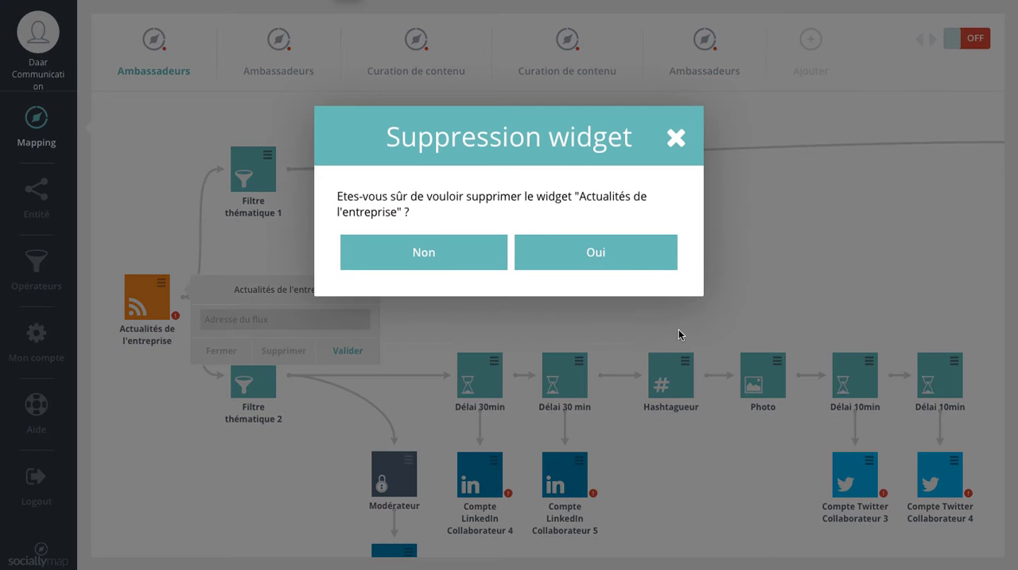
pyautogui.click(539, 260)
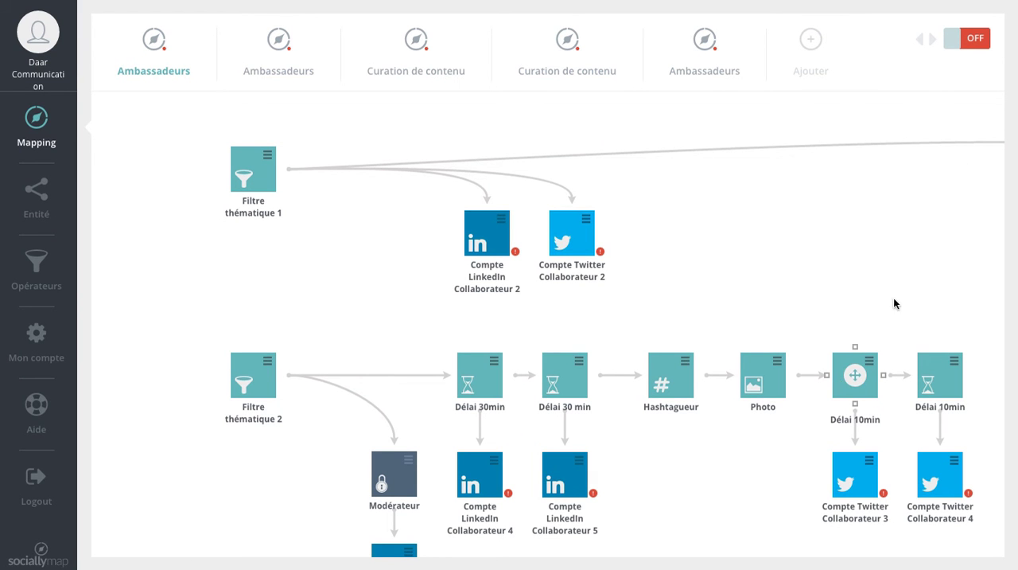
# Look at the models offered for a new mapping without choosing one, and bring up the entity list
pyautogui.click(809, 49)
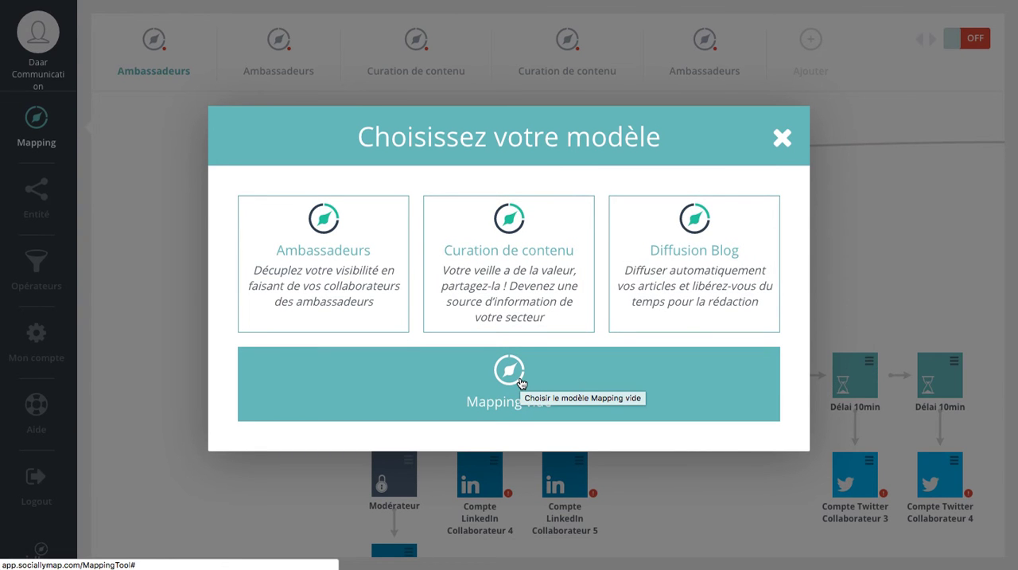
pyautogui.click(782, 137)
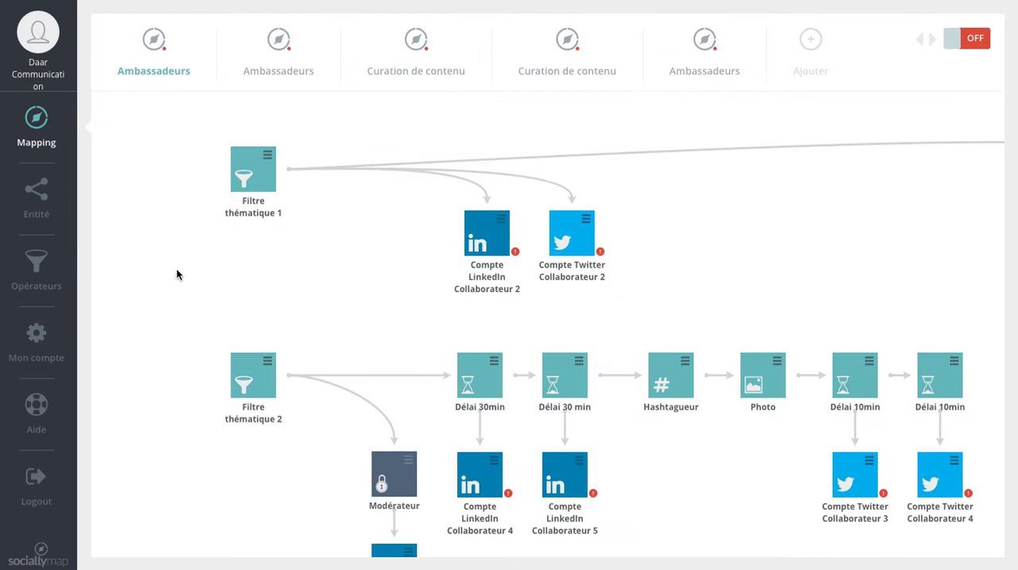
pyautogui.click(35, 199)
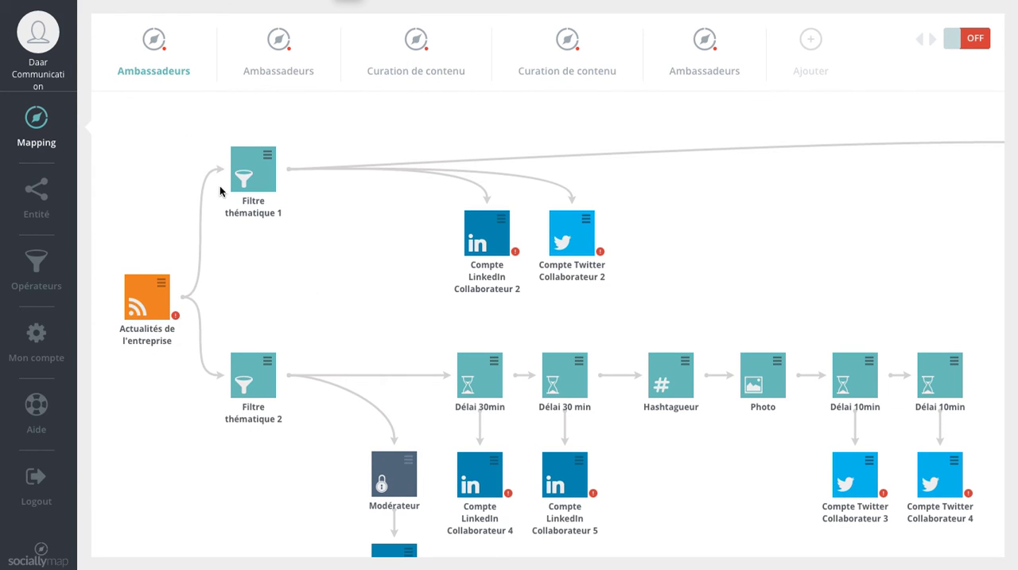
# Open the settings of Filtre thématique 1 and keep its filter type as Filtre passant
pyautogui.click(267, 158)
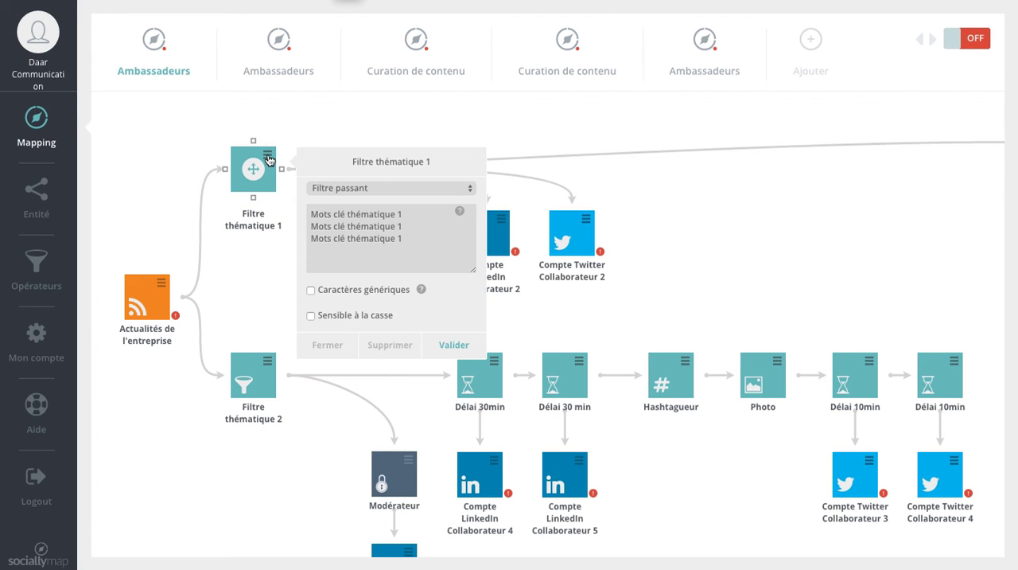
pyautogui.click(401, 188)
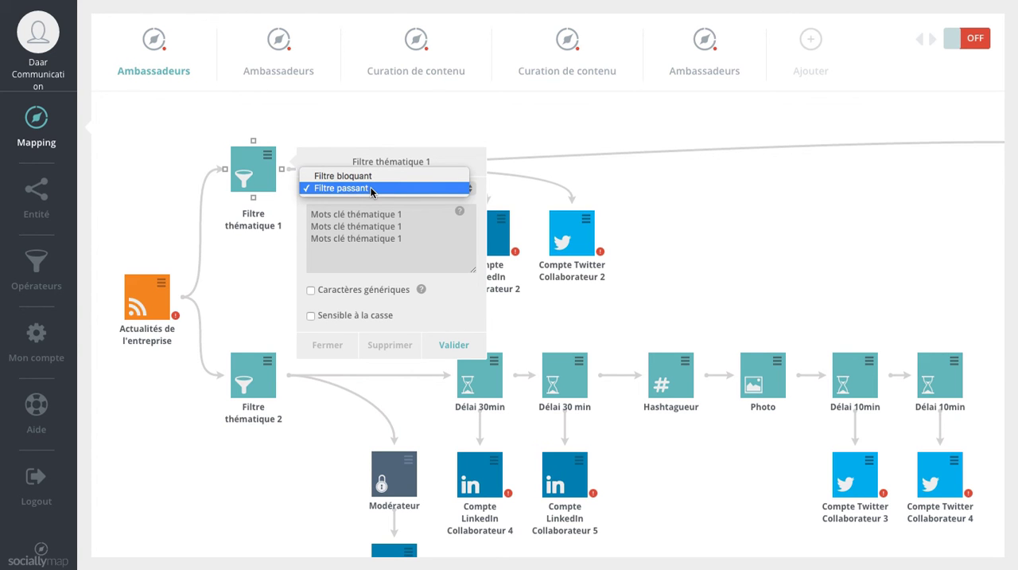
pyautogui.click(371, 191)
pyautogui.click(127, 276)
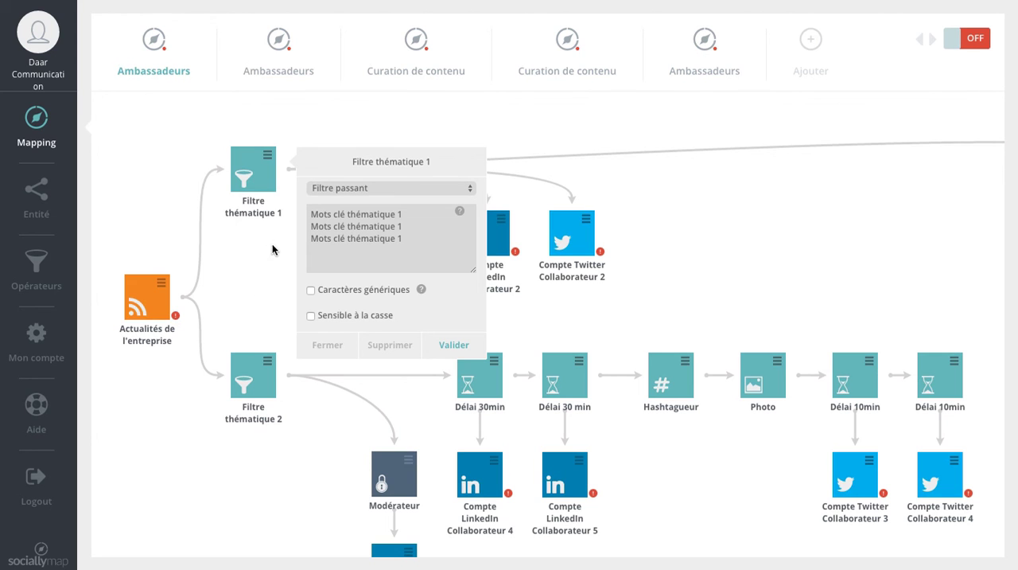
# Replace the first placeholder keyword of Filtre thématique 1 with "communication de crise"
pyautogui.click(408, 209)
pyautogui.moveTo(408, 208); pyautogui.dragTo(298, 220)
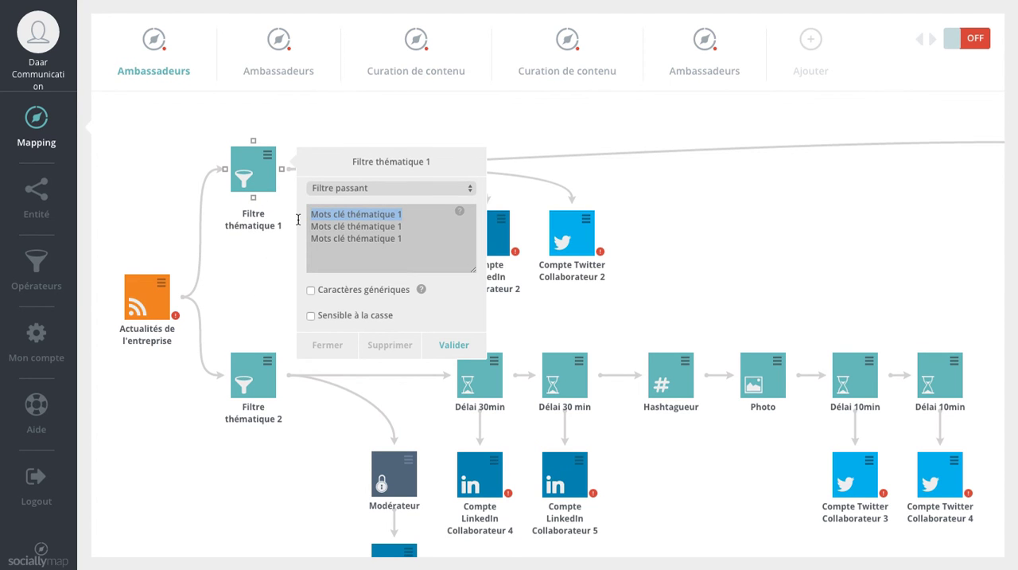
pyautogui.write('commuicat')
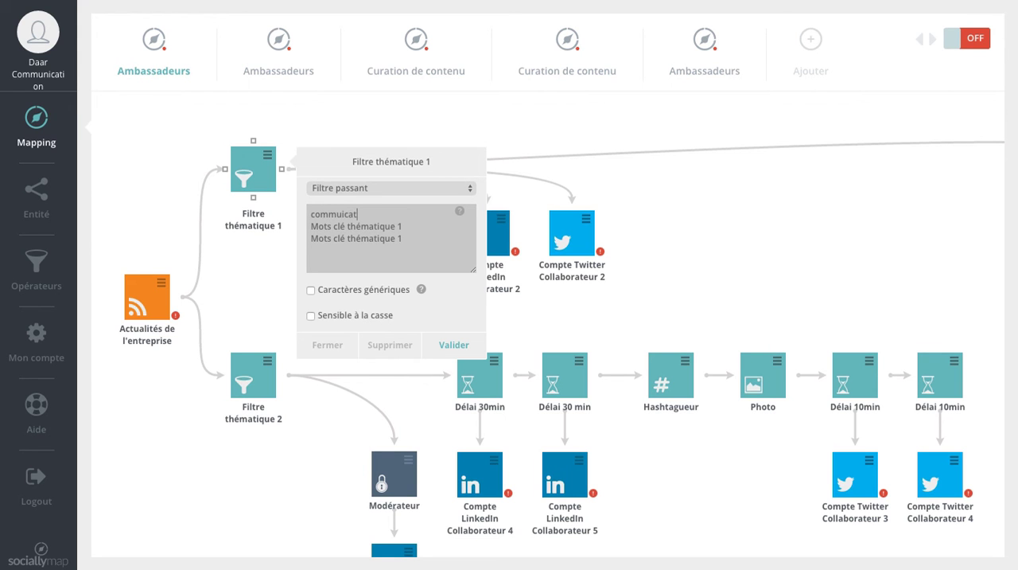
pyautogui.press('BackSpace')
pyautogui.press('BackSpace')
pyautogui.press('BackSpace')
pyautogui.press('BackSpace')
pyautogui.write('nication de crise')
# Add the keywords "prévention de crise" and "gestion de crise" on separate lines below the first keyword
pyautogui.press('Return')
pyautogui.write('prévznti')
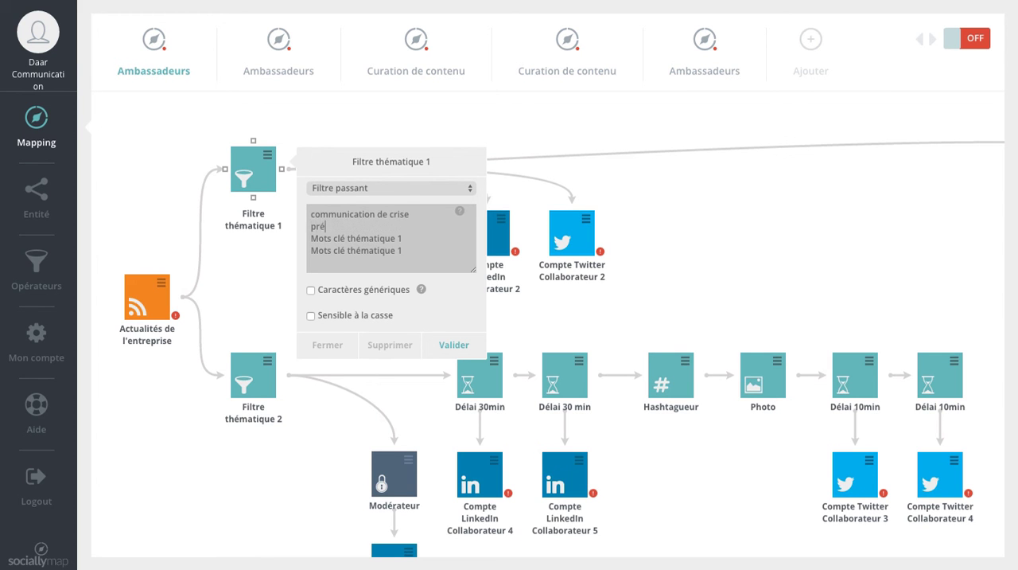
pyautogui.press('BackSpace')
pyautogui.press('BackSpace')
pyautogui.press('BackSpace')
pyautogui.press('BackSpace')
pyautogui.write('ention de crise')
pyautogui.press('Return')
pyautogui.write('gestio')
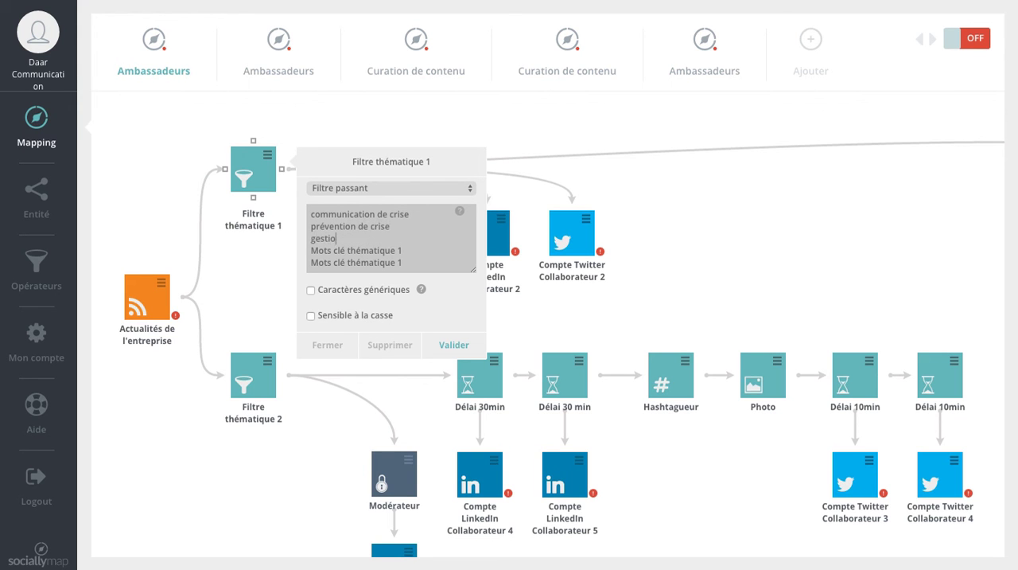
pyautogui.write('n de crise')
# Remove the two remaining "Mots clé thématique 1" placeholder lines and validate the filter settings
pyautogui.moveTo(404, 262); pyautogui.dragTo(311, 249)
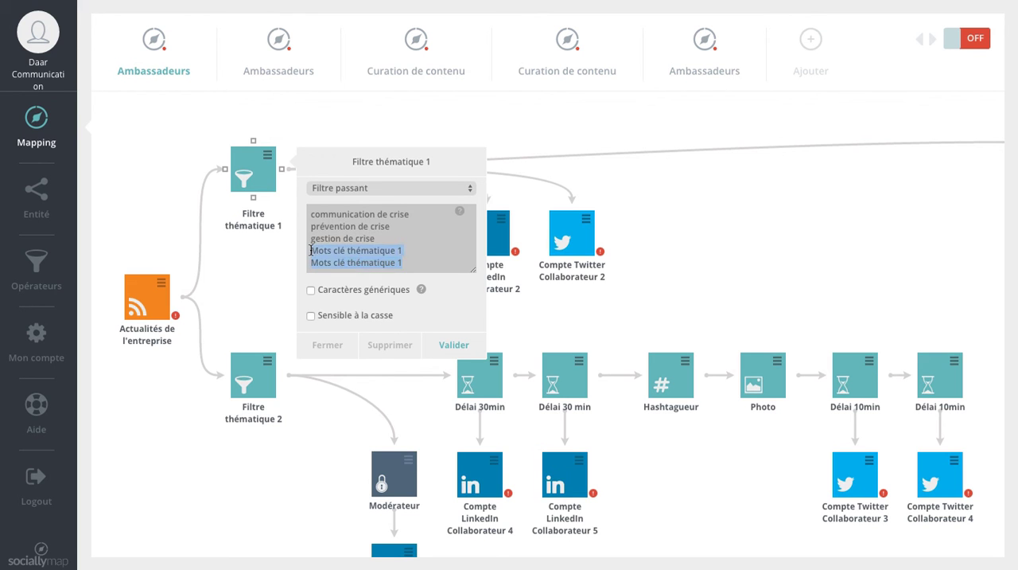
pyautogui.press('BackSpace')
pyautogui.click(465, 348)
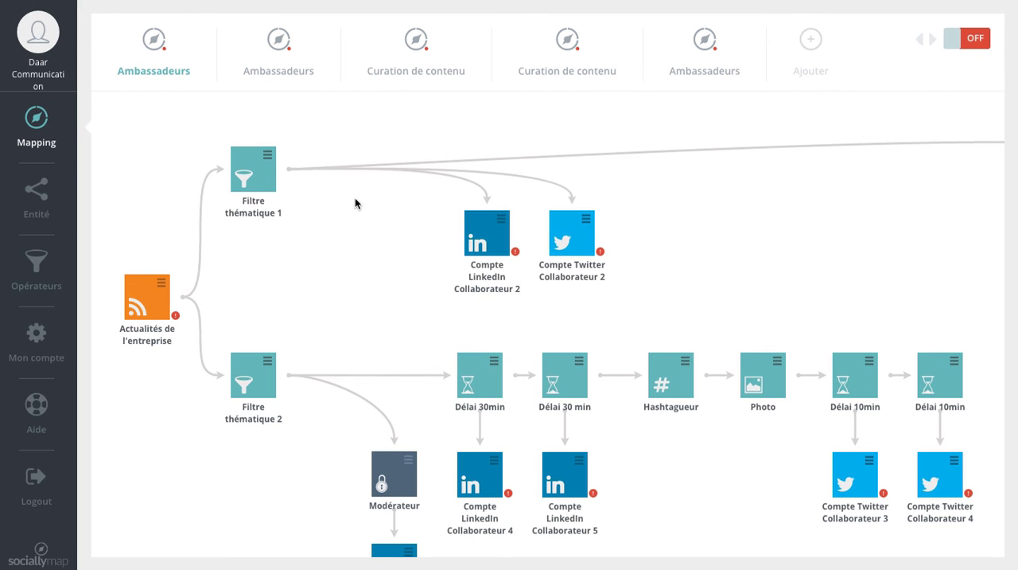
pyautogui.click(147, 317)
pyautogui.click(201, 281)
pyautogui.click(243, 174)
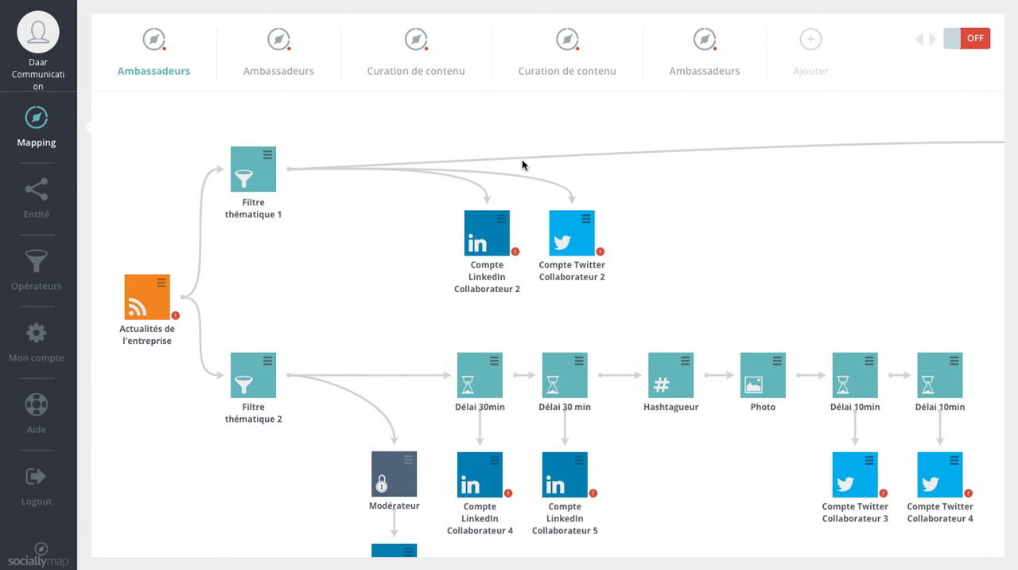
# Spread apart the LinkedIn and Twitter accounts of Collaborateur 2 on the branch fed by Filtre thématique 1
pyautogui.moveTo(465, 233); pyautogui.dragTo(420, 236)
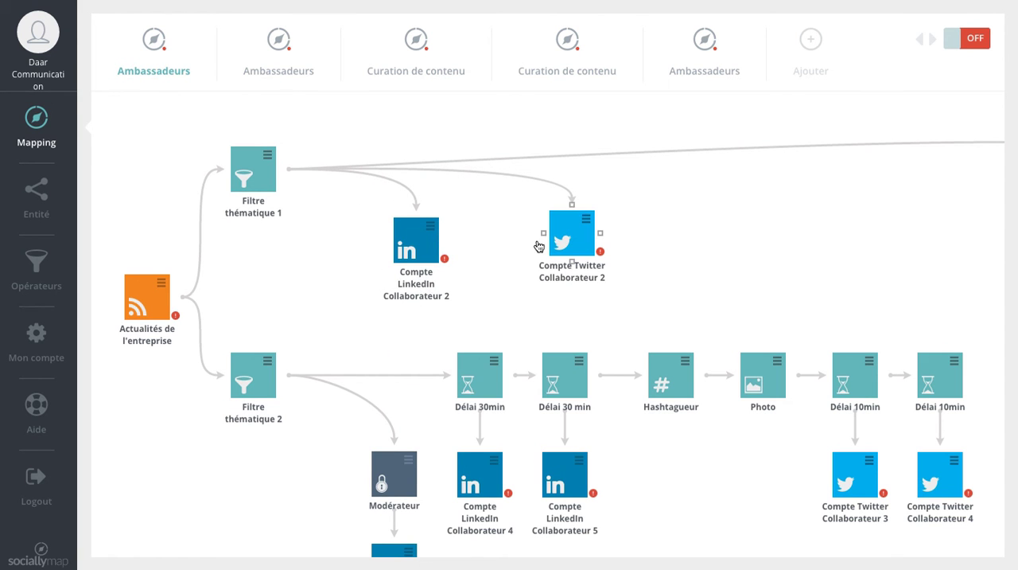
pyautogui.moveTo(571, 234); pyautogui.dragTo(730, 218)
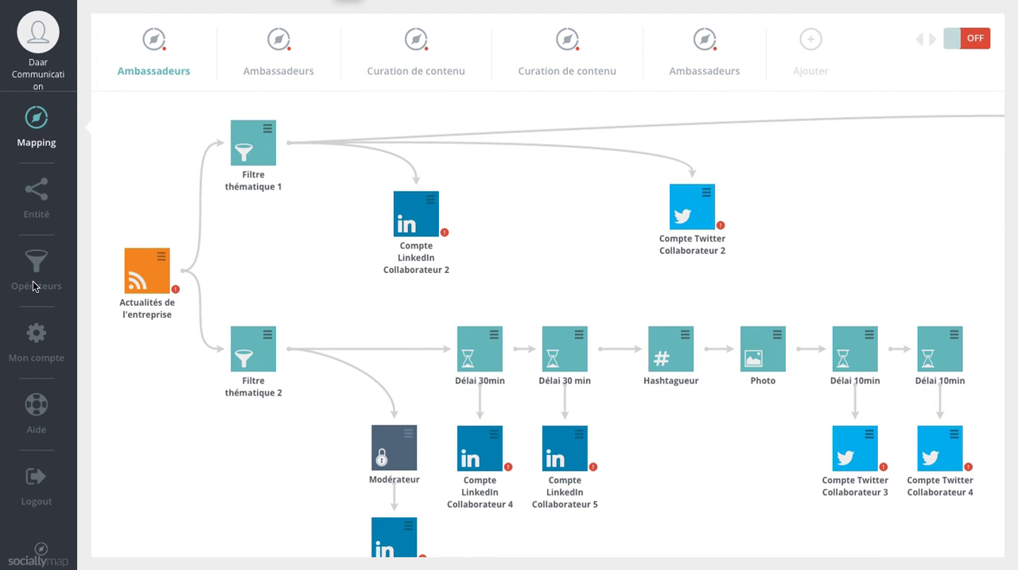
# Move Filtre thématique 2 up beside the news feed widget and set its filter type to Filtre bloquant
pyautogui.click(36, 268)
pyautogui.moveTo(252, 345); pyautogui.dragTo(272, 280)
pyautogui.click(290, 272)
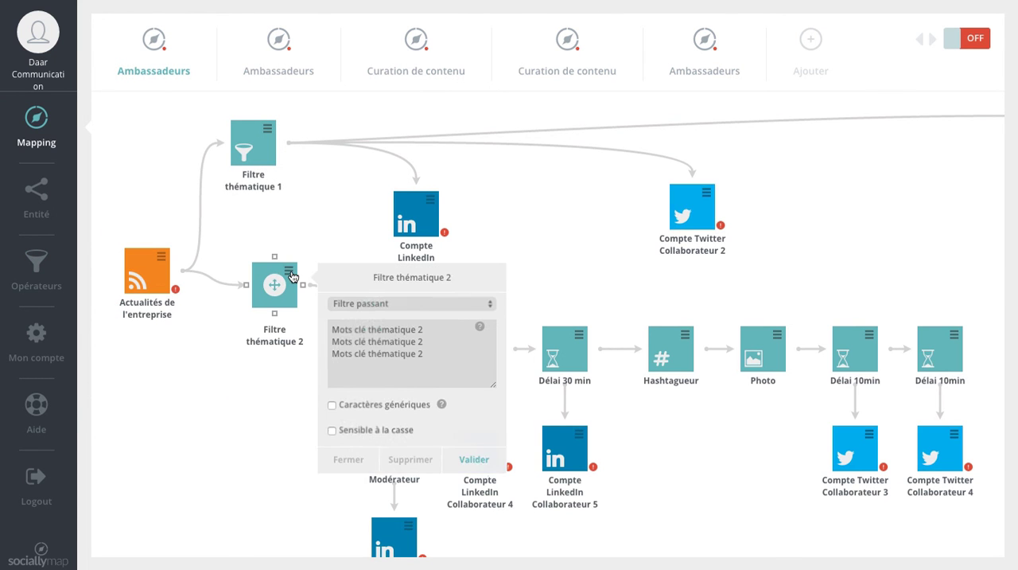
pyautogui.click(391, 303)
pyautogui.click(372, 292)
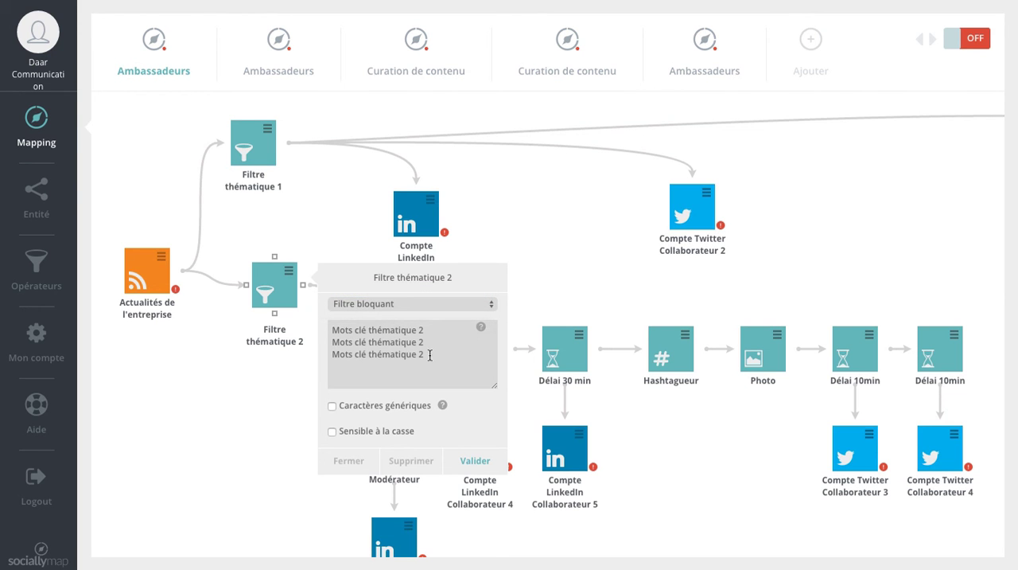
# Replace all placeholder keywords of Filtre thématique 2 with "actualités" and validate the filter settings
pyautogui.click(429, 355)
pyautogui.moveTo(430, 355); pyautogui.dragTo(318, 328)
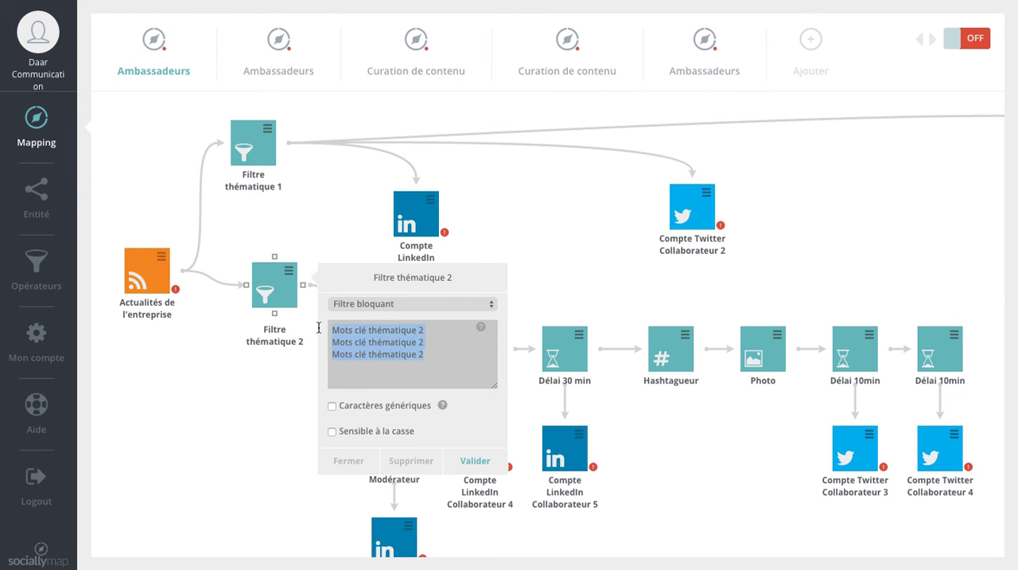
pyautogui.press('BackSpace')
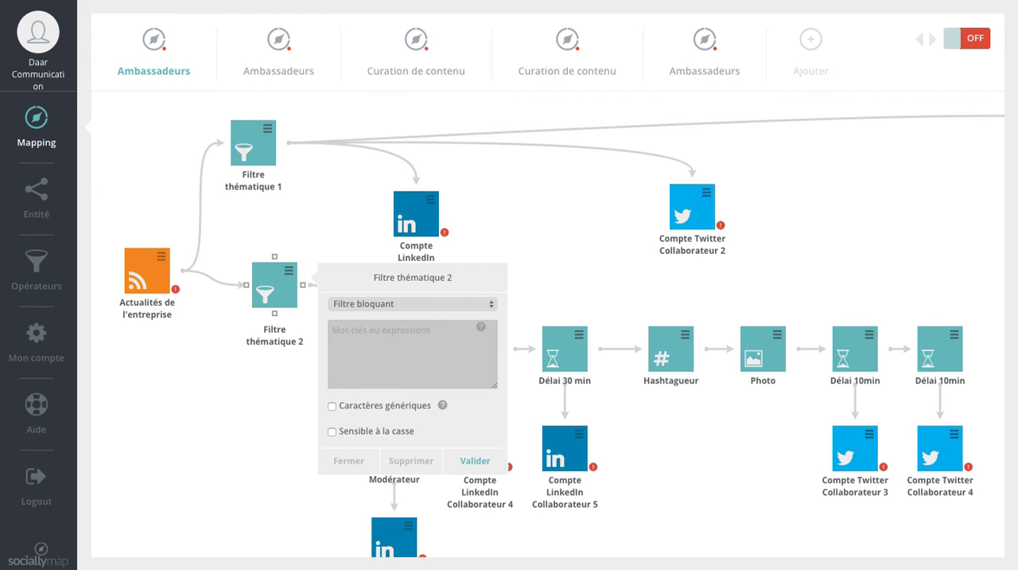
pyautogui.write('actualités')
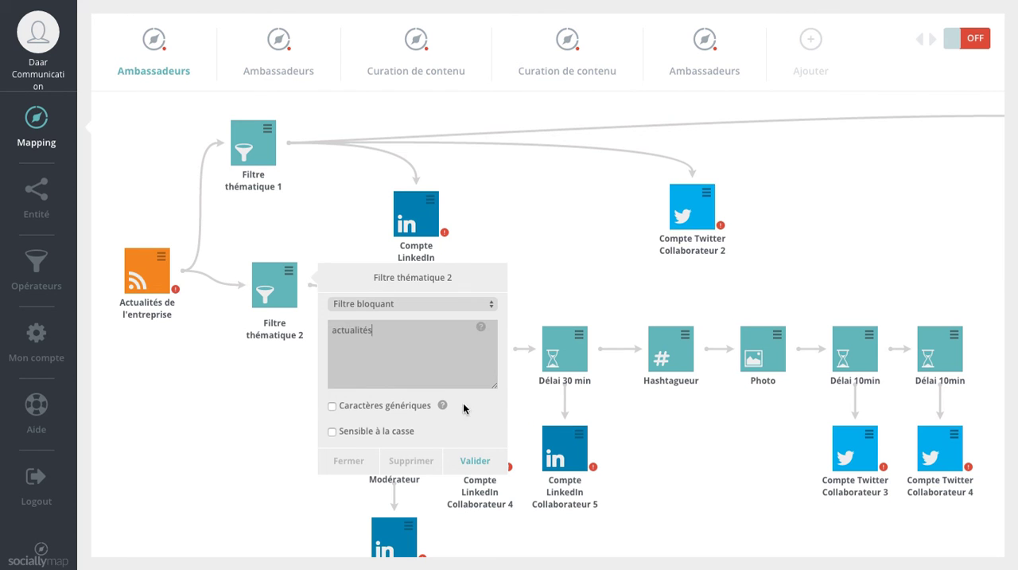
pyautogui.click(448, 458)
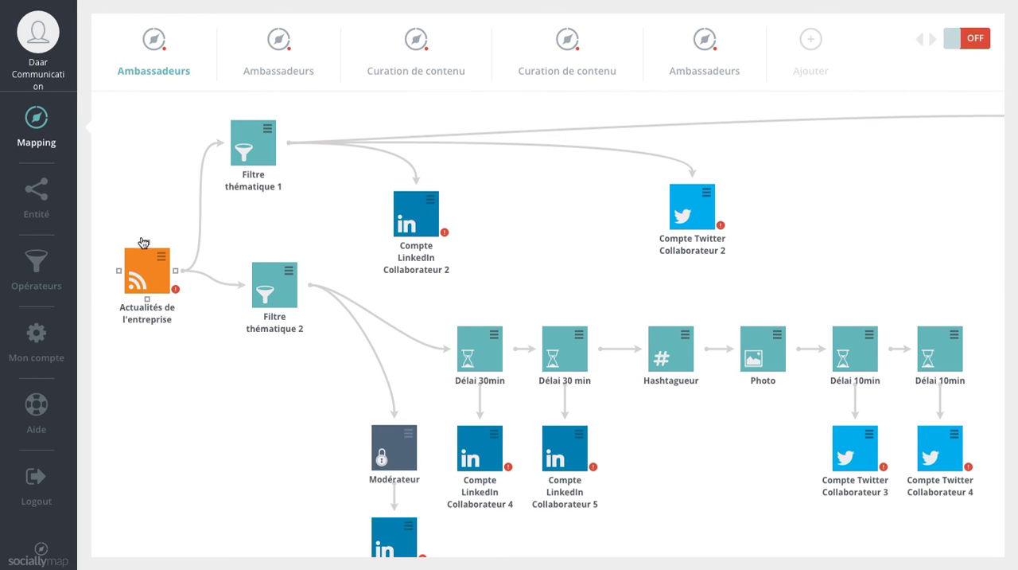
# Shift Filtre thématique 2 and the Compte LinkedIn Collaborateur 4 widget downward, and the first Délai 30min slightly up toward the filter
pyautogui.moveTo(148, 275)
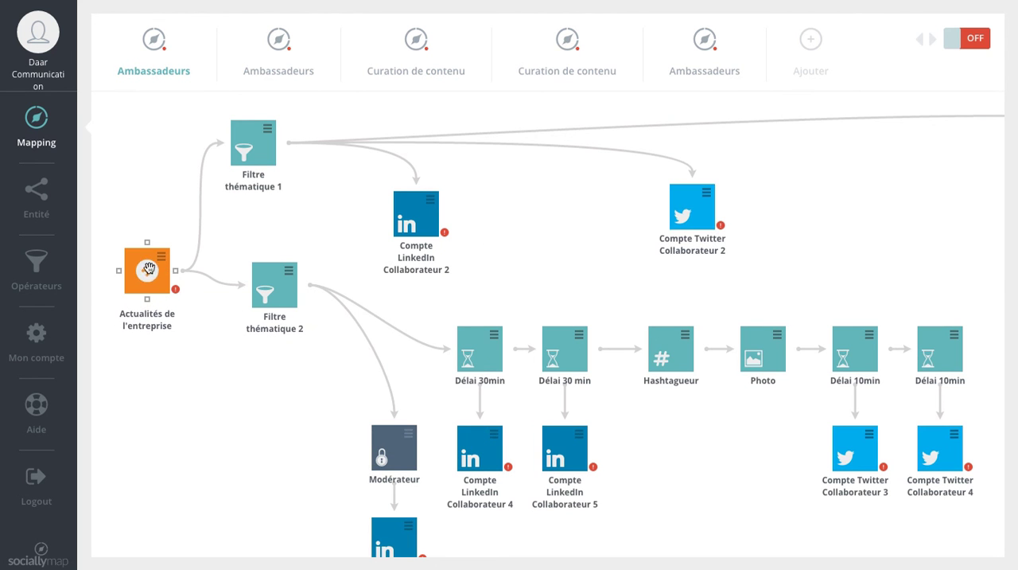
pyautogui.moveTo(275, 280); pyautogui.dragTo(269, 327)
pyautogui.scroll(-3, 371, 391)
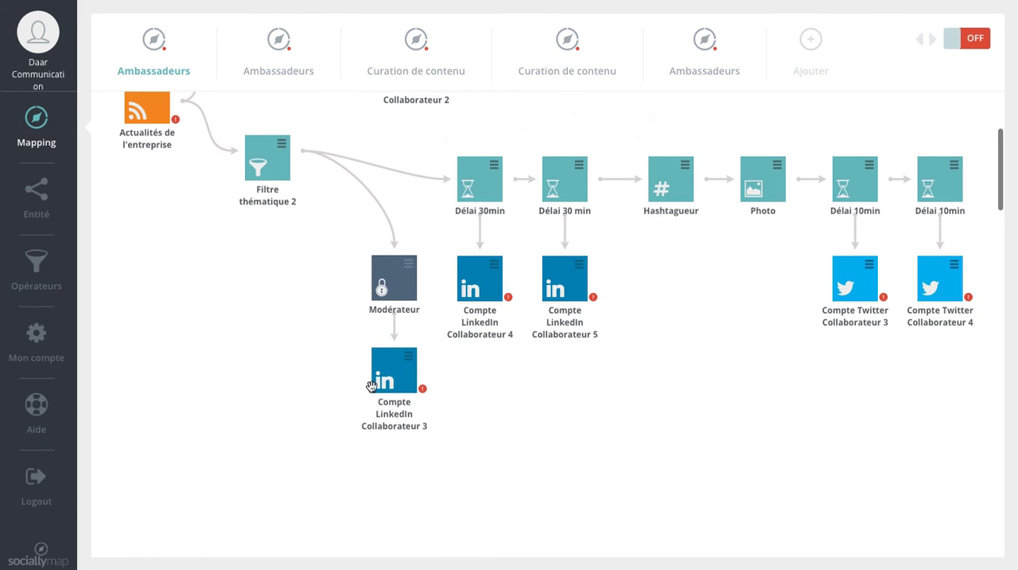
pyautogui.moveTo(482, 173); pyautogui.dragTo(468, 158)
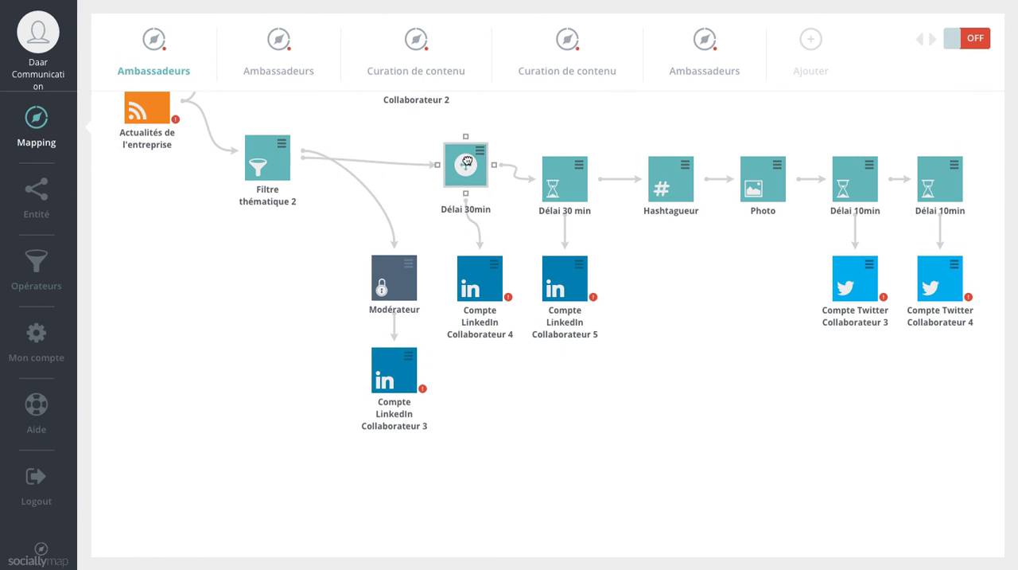
pyautogui.moveTo(480, 279); pyautogui.dragTo(480, 300)
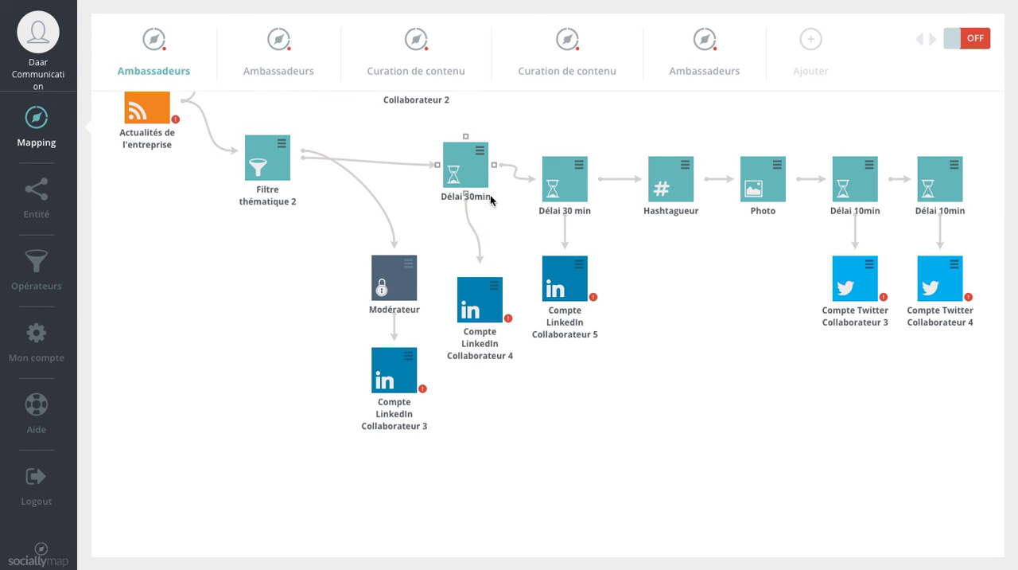
# Raise the second Délai 30 min and the Hashtagueur, and move the Compte LinkedIn Collaborateur 5 widget down and outward
pyautogui.moveTo(556, 177); pyautogui.dragTo(571, 128)
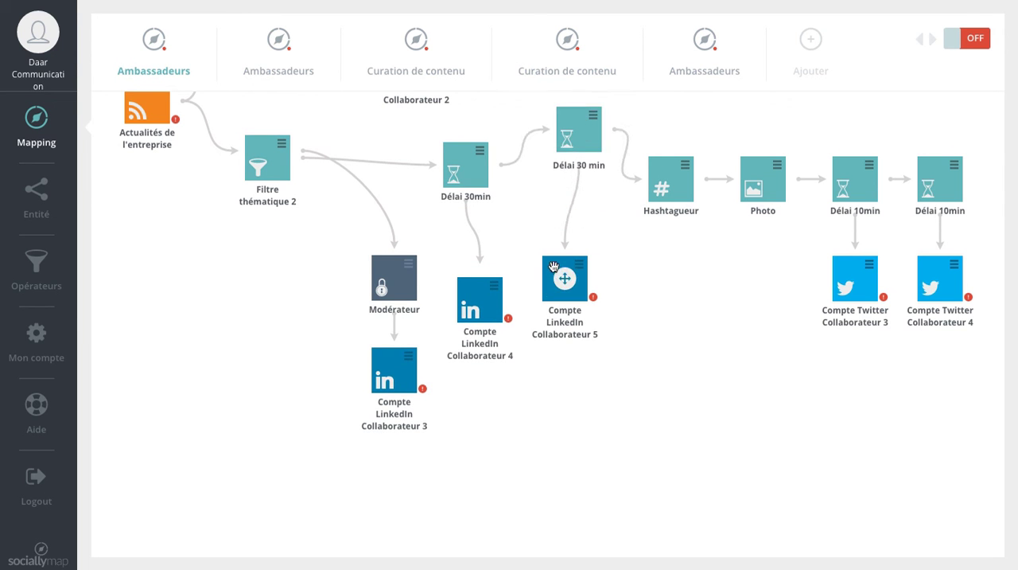
pyautogui.moveTo(549, 281); pyautogui.dragTo(618, 334)
pyautogui.scroll(3, 618, 334)
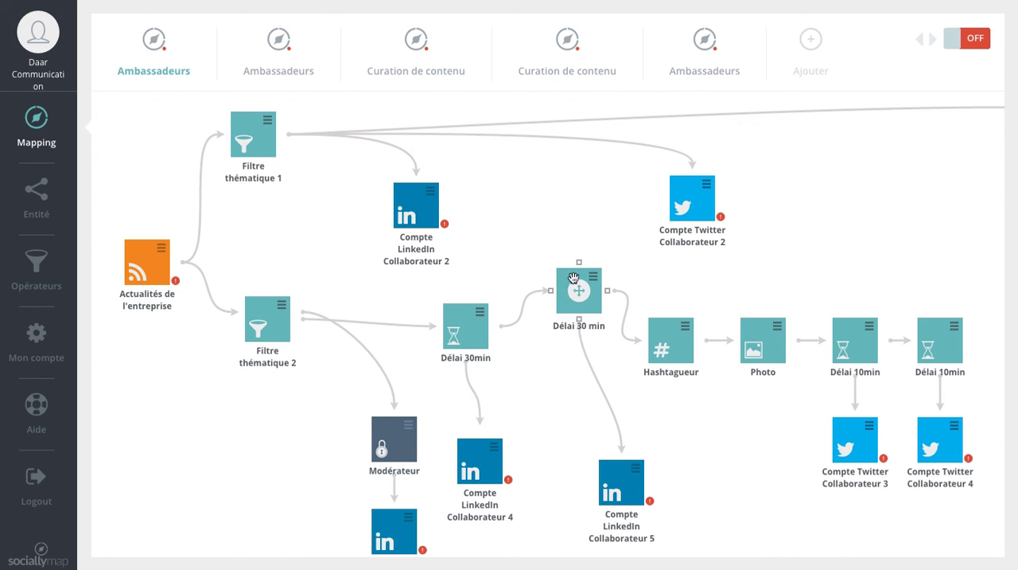
pyautogui.moveTo(565, 291); pyautogui.dragTo(557, 241)
pyautogui.moveTo(670, 340); pyautogui.dragTo(671, 305)
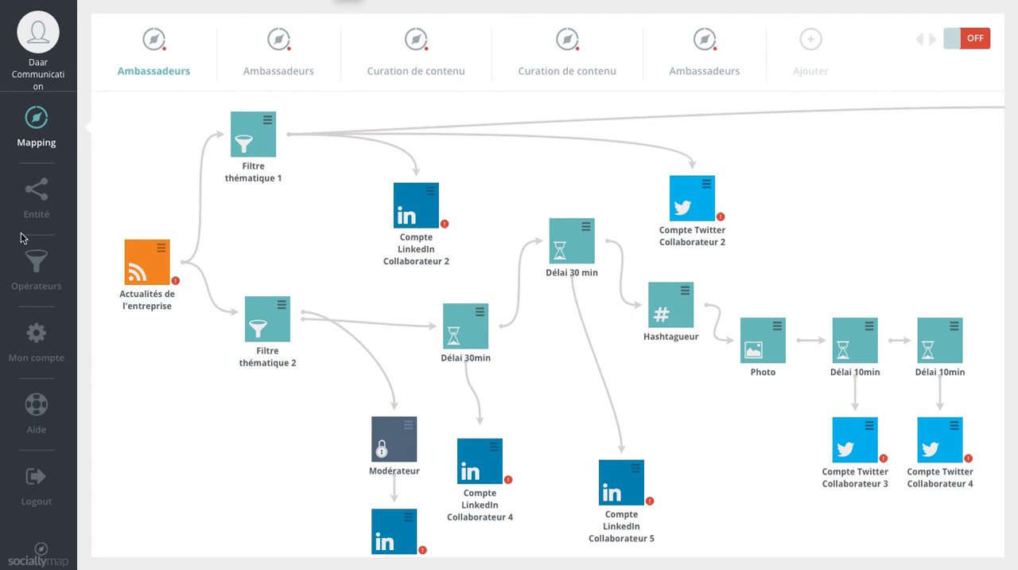
# Review the operators available for the mapping, such as Délai, Filtre, Régulateur and Timer
pyautogui.click(40, 271)
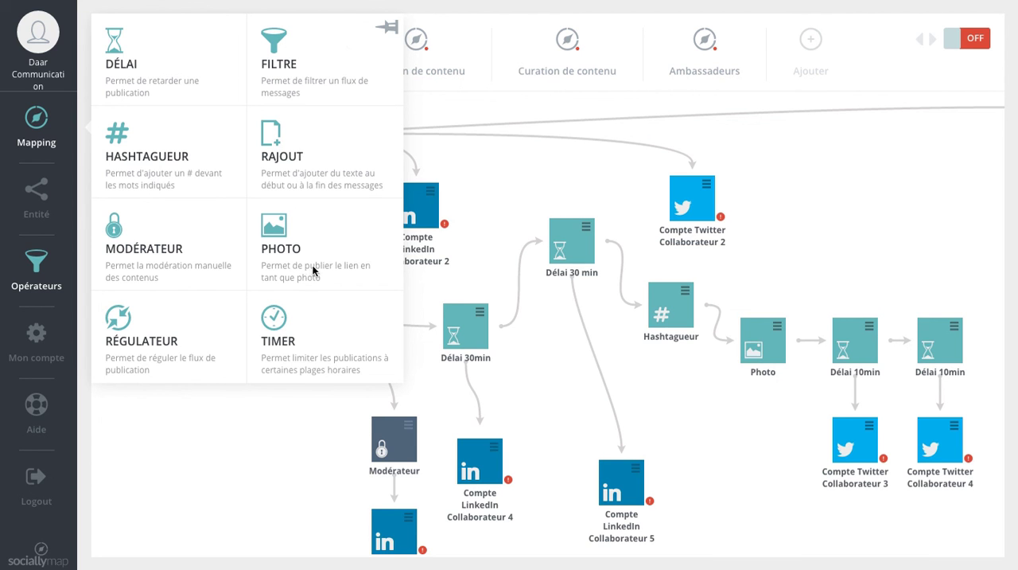
pyautogui.click(38, 265)
pyautogui.click(38, 344)
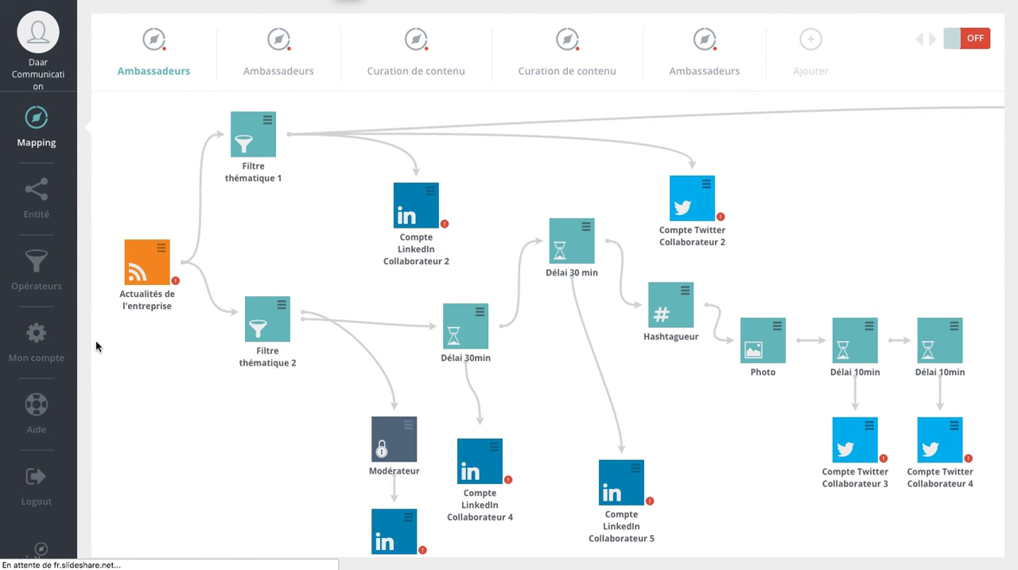
pyautogui.scroll(-1, 229, 373)
pyautogui.scroll(2, 229, 373)
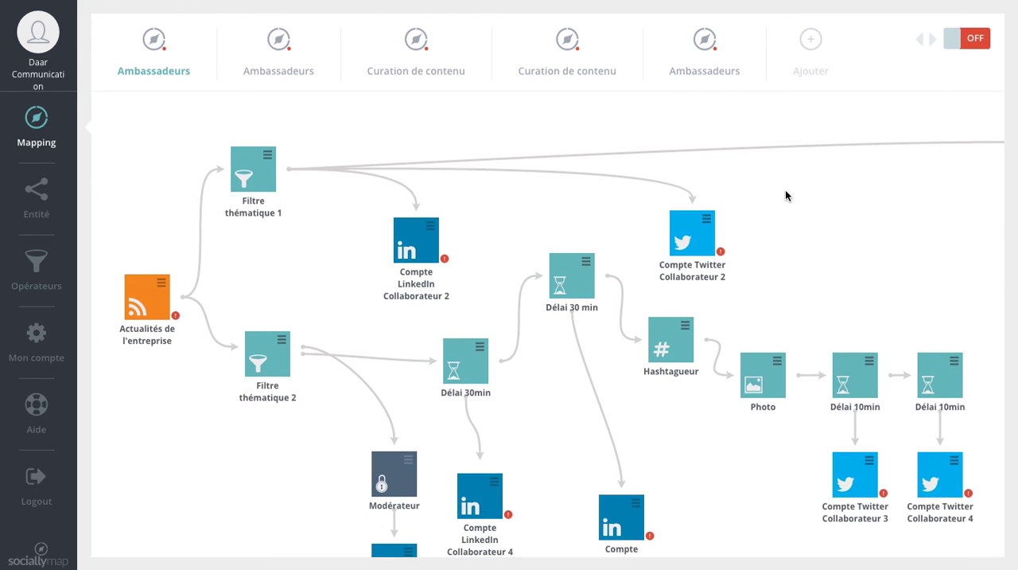
# Toggle the activation of the Ambassadeurs mapping on and back off, twice
pyautogui.click(967, 46)
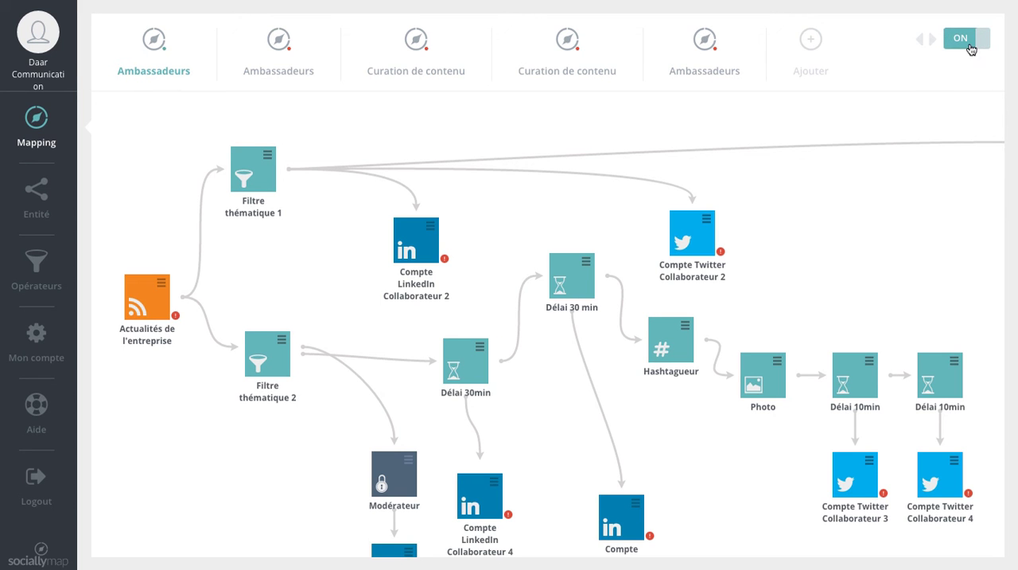
pyautogui.click(970, 48)
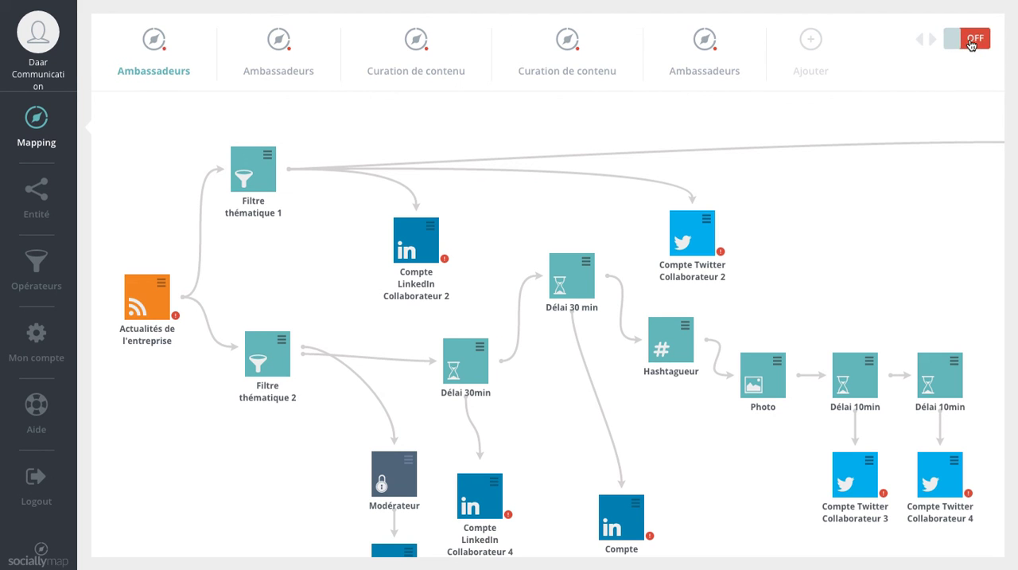
pyautogui.click(970, 45)
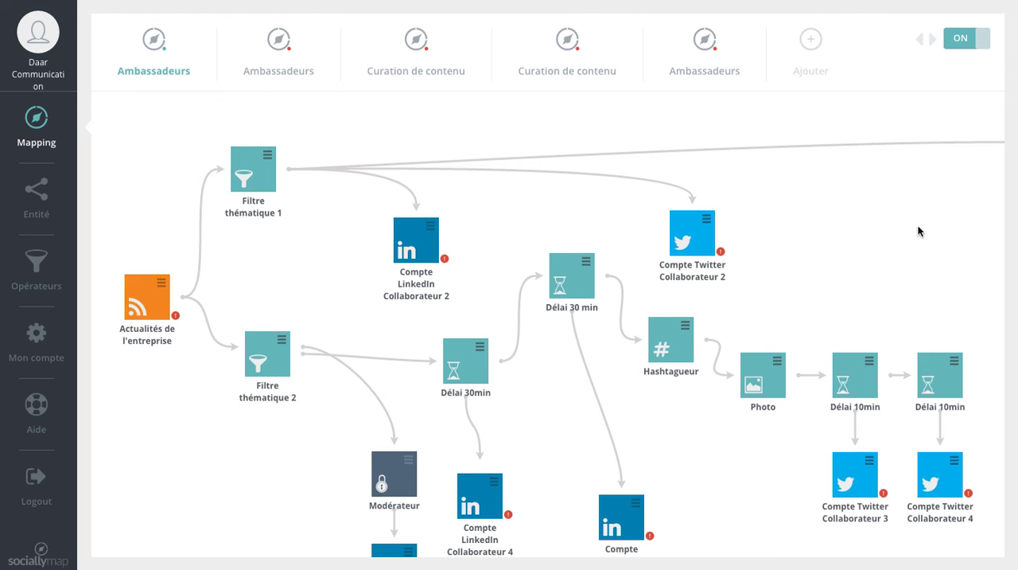
pyautogui.click(970, 38)
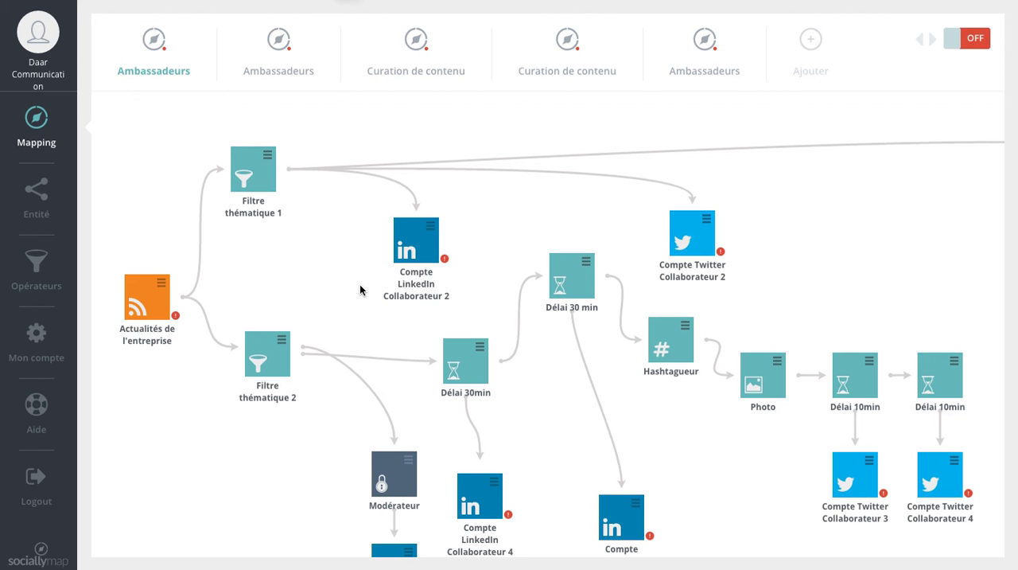
# Move the Actualités de l'entreprise source up, level with Compte LinkedIn Collaborateur 2, dismissing any error dialogs
pyautogui.scroll(-1, 776, 358)
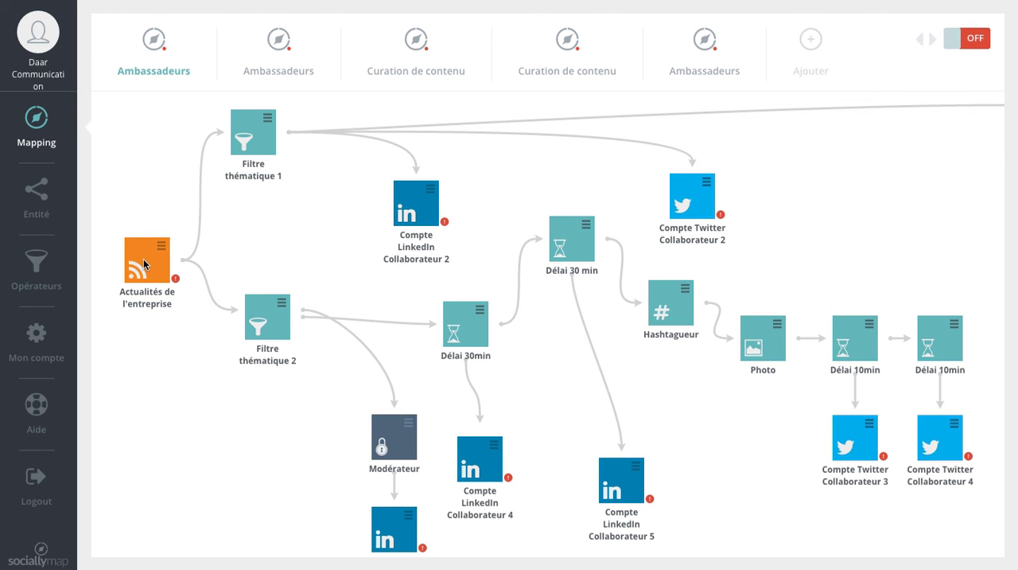
pyautogui.moveTo(144, 264); pyautogui.dragTo(144, 193)
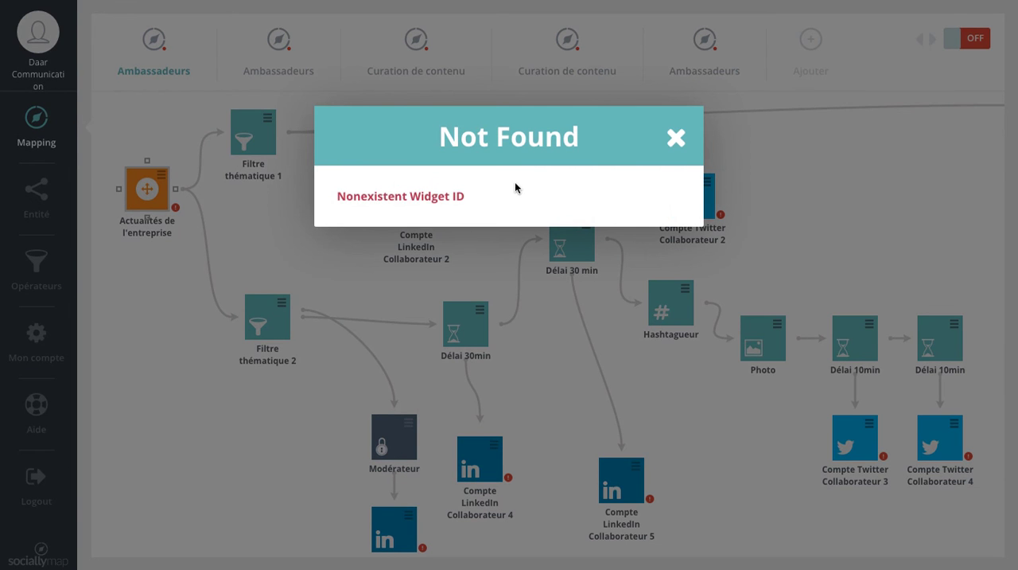
pyautogui.click(676, 136)
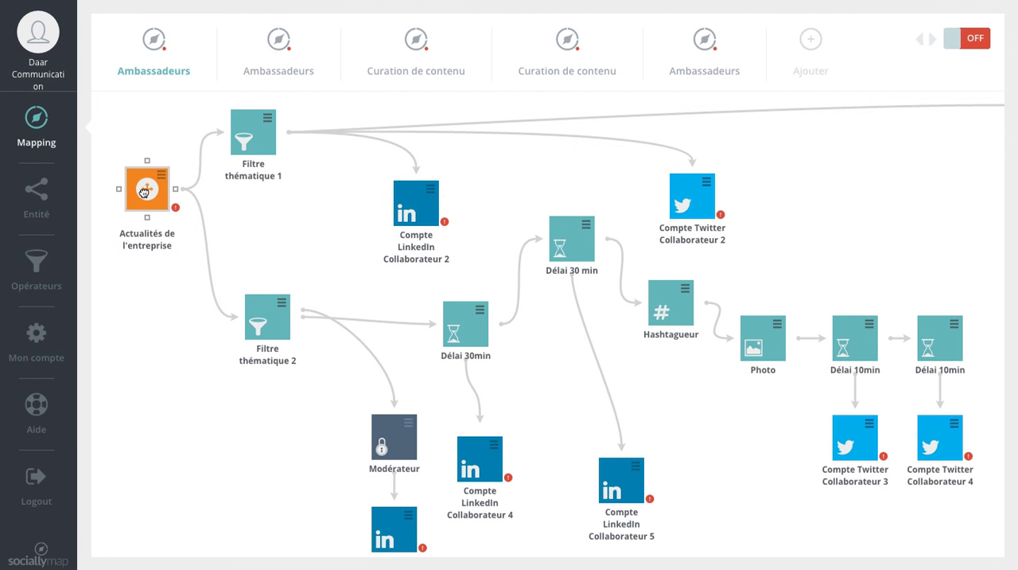
pyautogui.moveTo(144, 192); pyautogui.dragTo(145, 240)
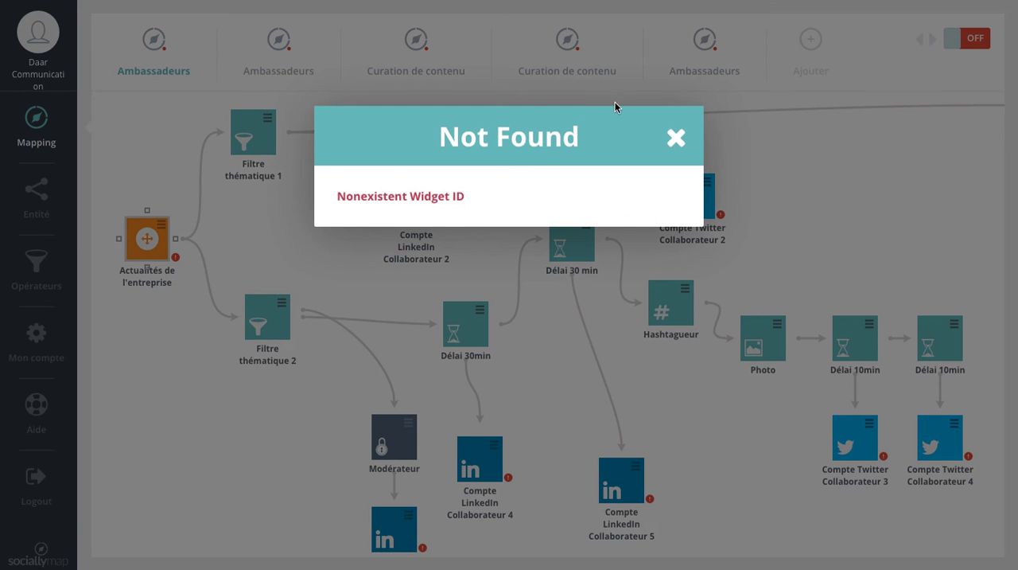
pyautogui.click(674, 140)
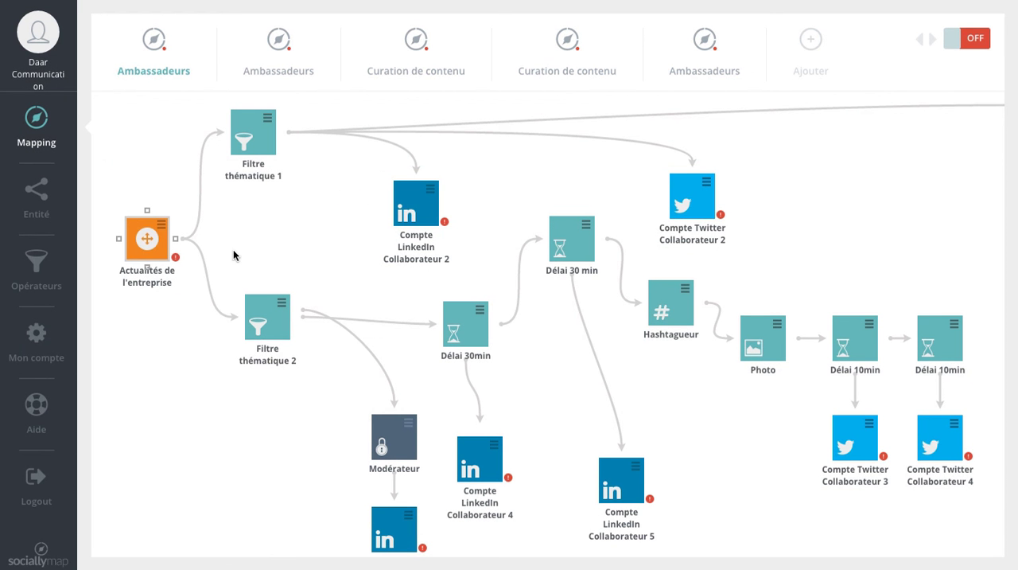
pyautogui.moveTo(132, 251); pyautogui.dragTo(132, 214)
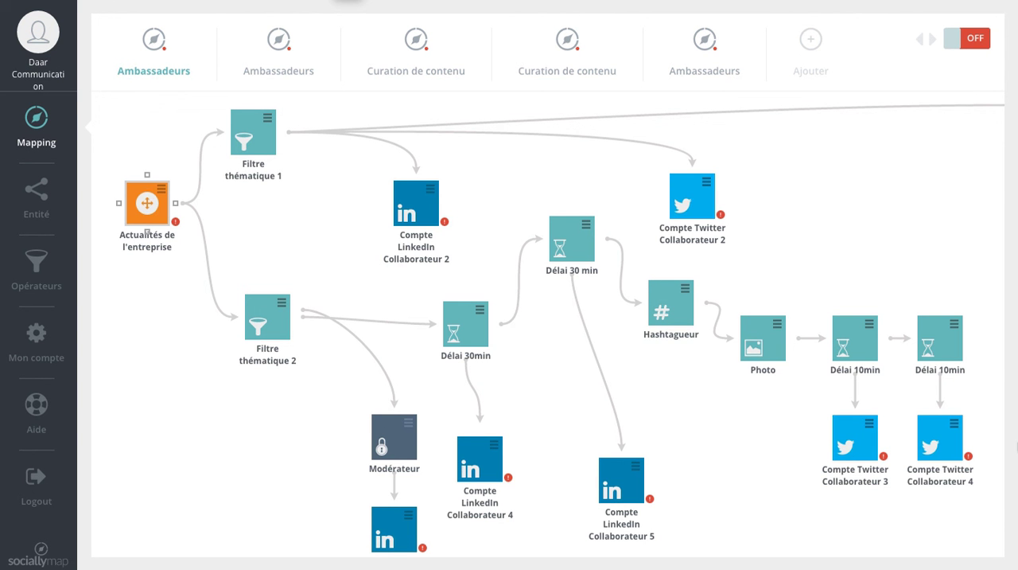
# Lower the Compte Twitter Collaborateur 4 widget slightly, and move Compte Twitter Collaborateur 3 down and sideways until it sits below the Photo operator
pyautogui.moveTo(946, 447); pyautogui.dragTo(946, 473)
pyautogui.moveTo(855, 454); pyautogui.dragTo(812, 491)
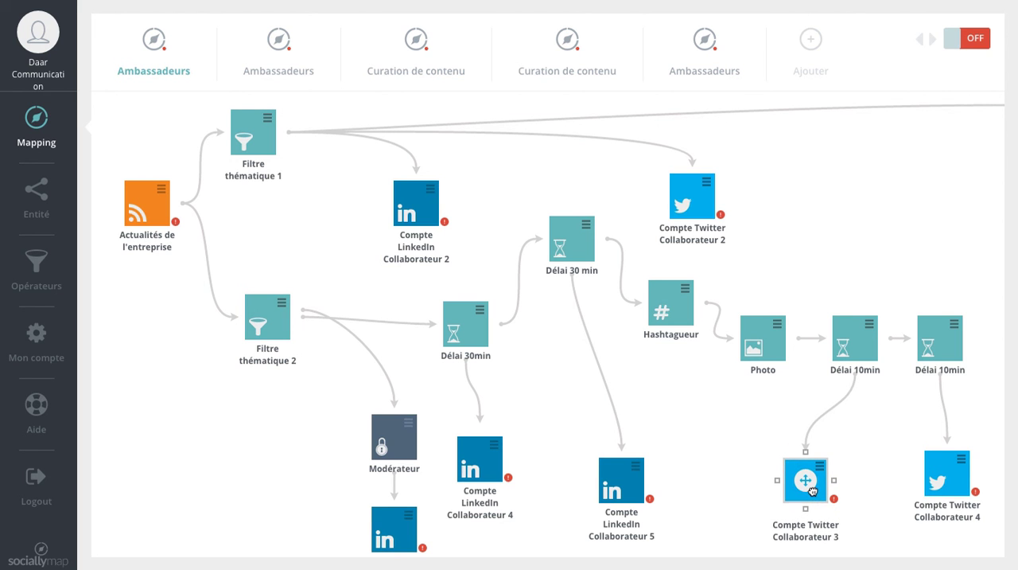
pyautogui.moveTo(812, 490); pyautogui.dragTo(768, 485)
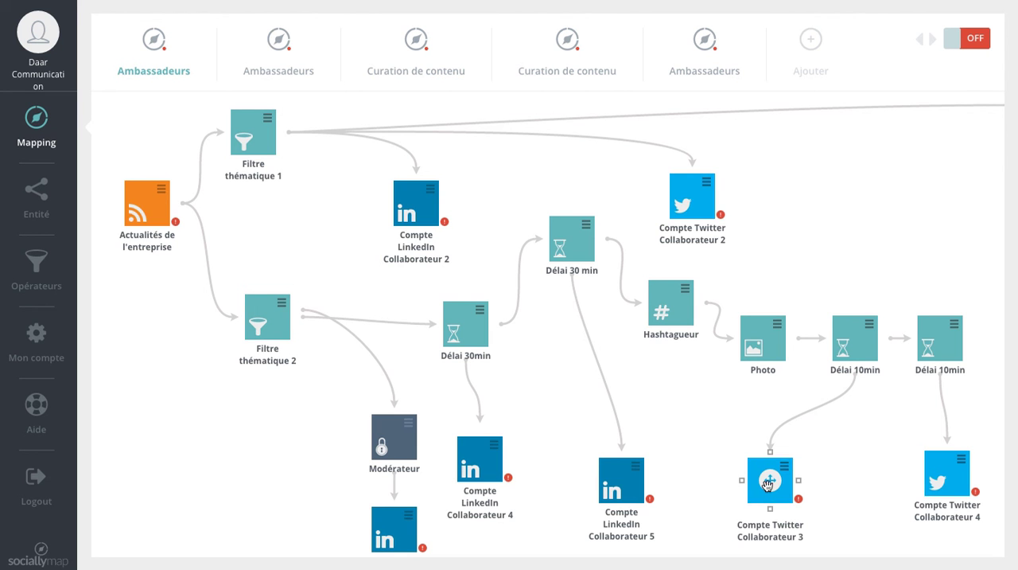